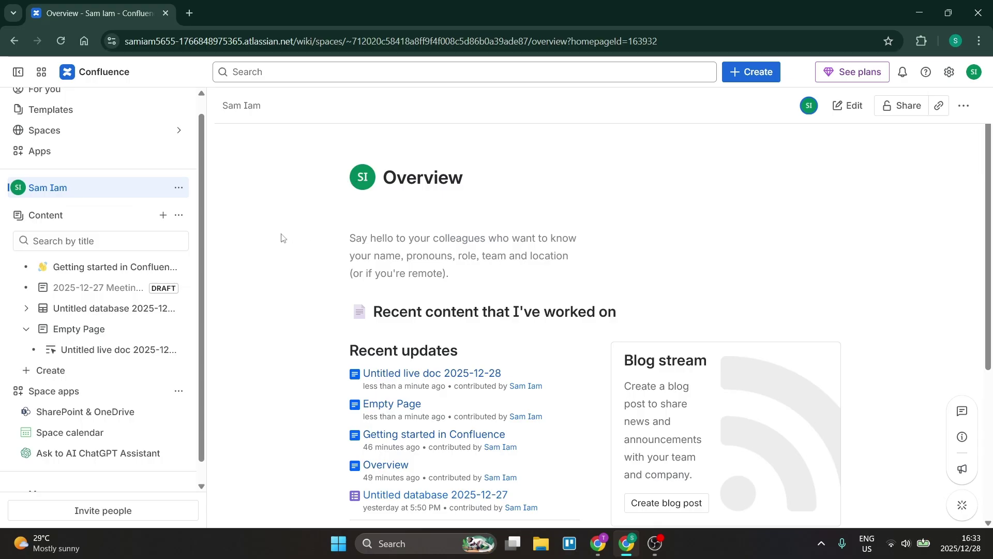
- Open the Automation area from the Confluence apps list
{"action": "scroll", "coordinate": [122, 250], "scroll_direction": "up", "scroll_amount": 1}
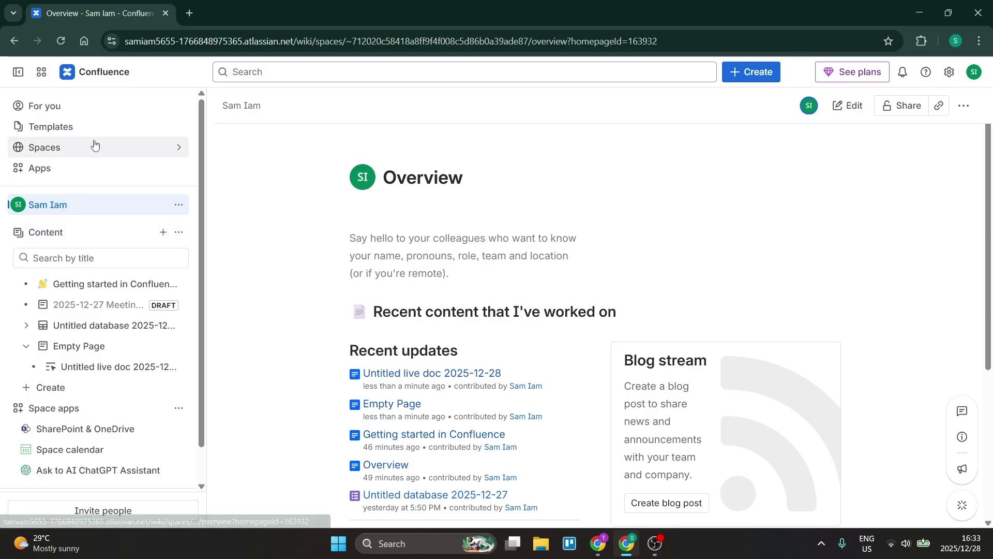
{"action": "scroll", "coordinate": [102, 268], "scroll_direction": "down", "scroll_amount": 1}
{"action": "scroll", "coordinate": [100, 296], "scroll_direction": "up", "scroll_amount": 1}
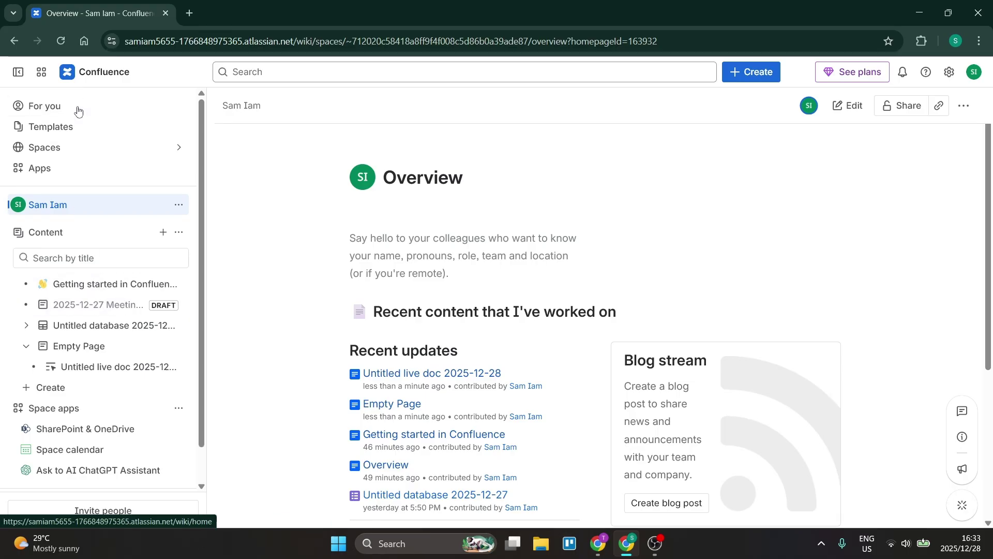
{"action": "left_click", "coordinate": [50, 173]}
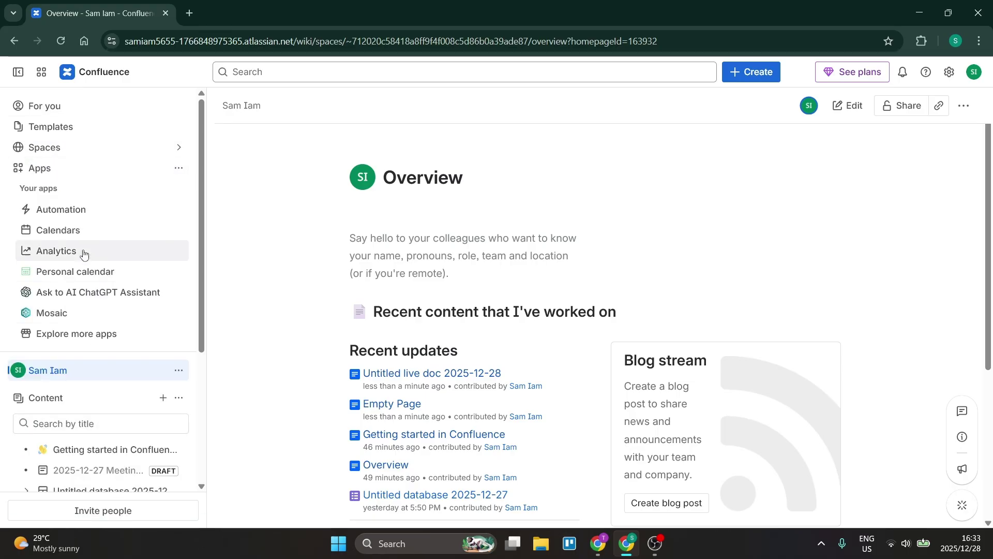
{"action": "left_click", "coordinate": [61, 210]}
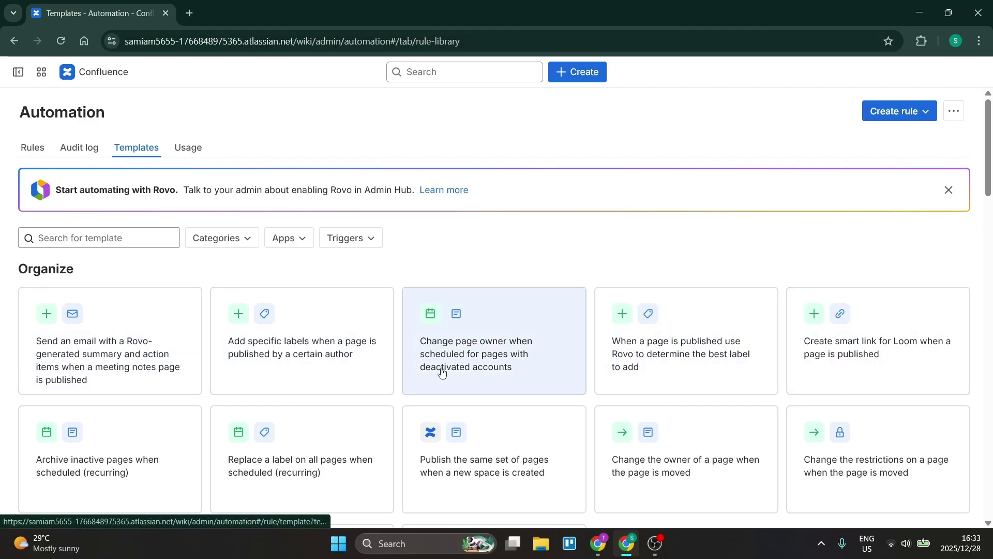
- Look through the automation template library, from the Organize category down to Respond to security alerts
{"action": "scroll", "coordinate": [466, 382], "scroll_direction": "down", "scroll_amount": 6}
{"action": "scroll", "coordinate": [470, 375], "scroll_direction": "down", "scroll_amount": 2}
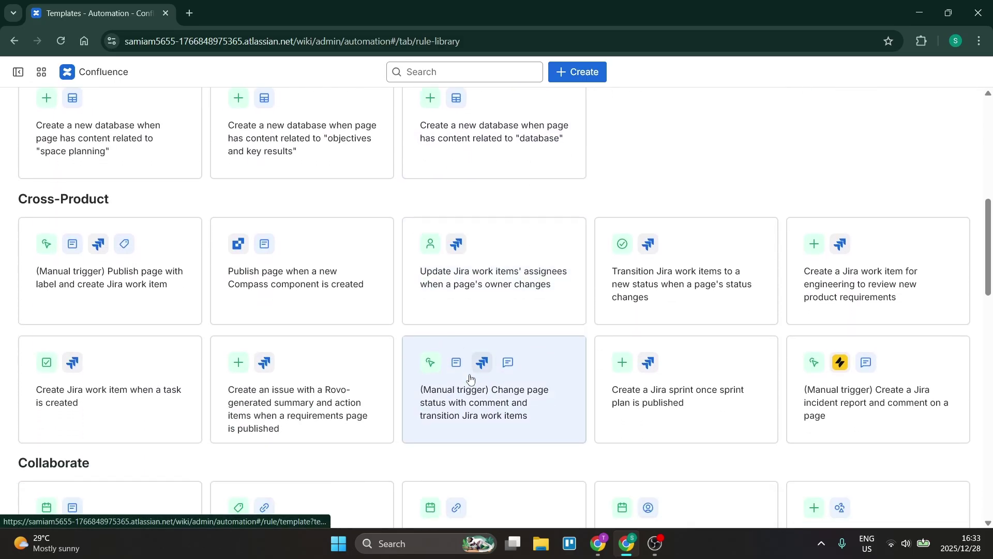
{"action": "scroll", "coordinate": [468, 377], "scroll_direction": "up", "scroll_amount": 2}
{"action": "scroll", "coordinate": [468, 379], "scroll_direction": "down", "scroll_amount": 3}
{"action": "scroll", "coordinate": [476, 362], "scroll_direction": "down", "scroll_amount": 6}
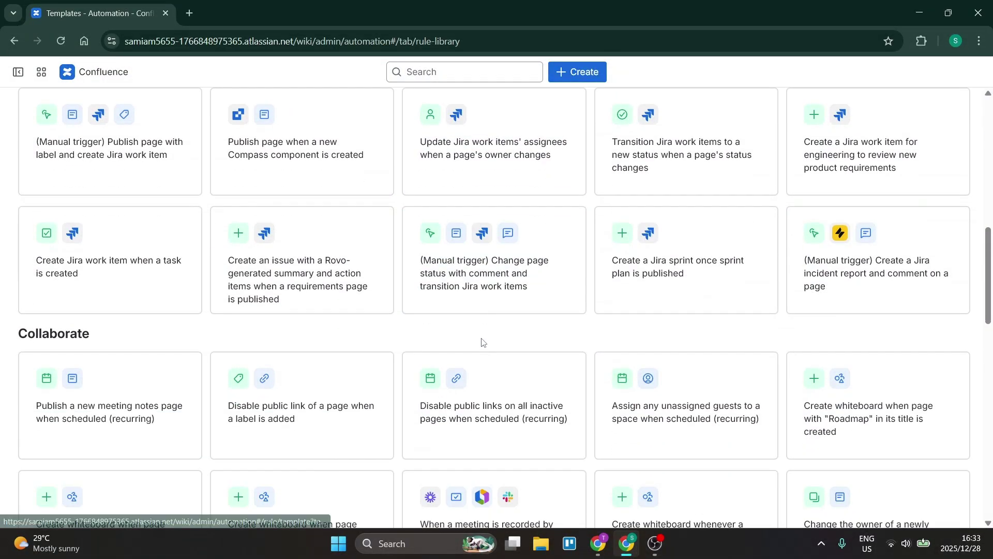
{"action": "scroll", "coordinate": [482, 342], "scroll_direction": "down", "scroll_amount": 13}
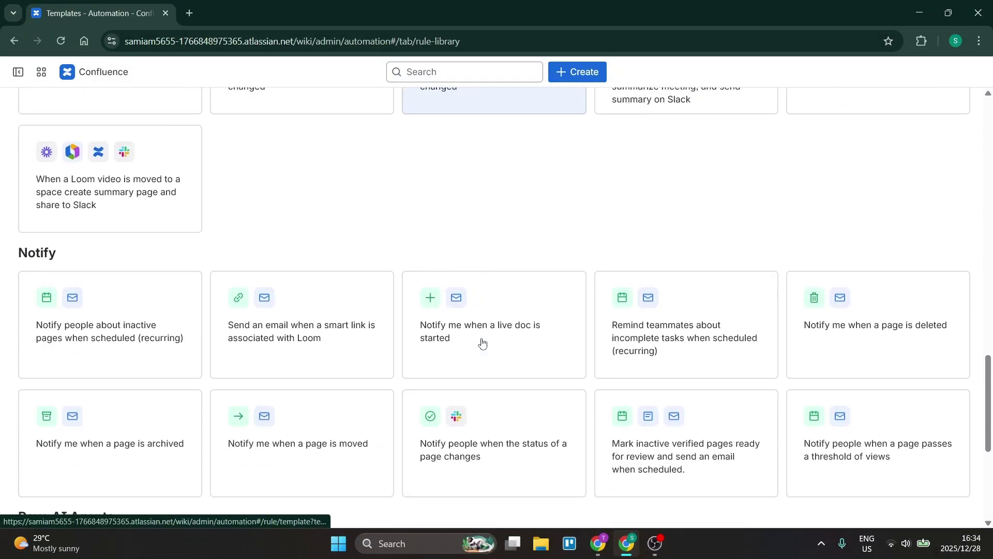
{"action": "scroll", "coordinate": [482, 342], "scroll_direction": "down", "scroll_amount": 1}
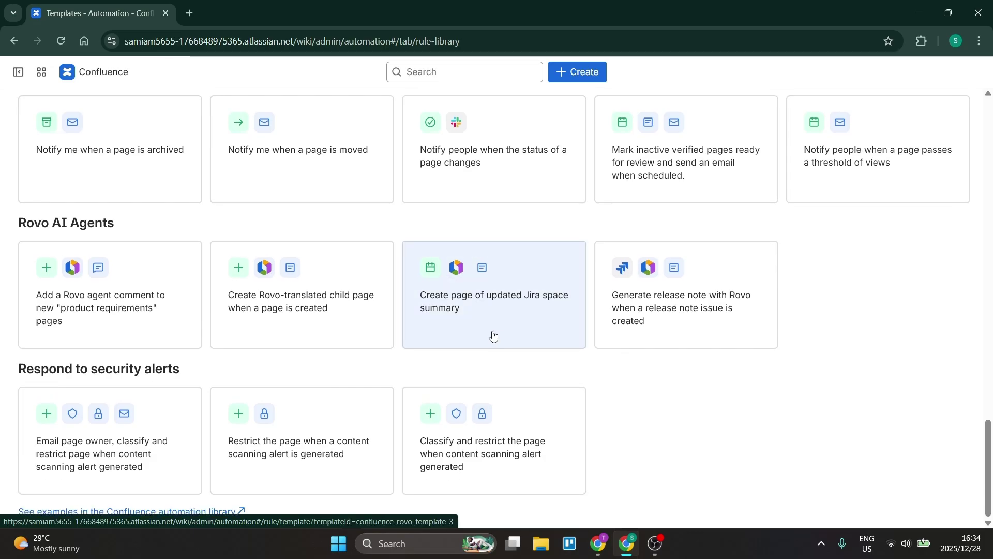
{"action": "scroll", "coordinate": [452, 410], "scroll_direction": "up", "scroll_amount": 20}
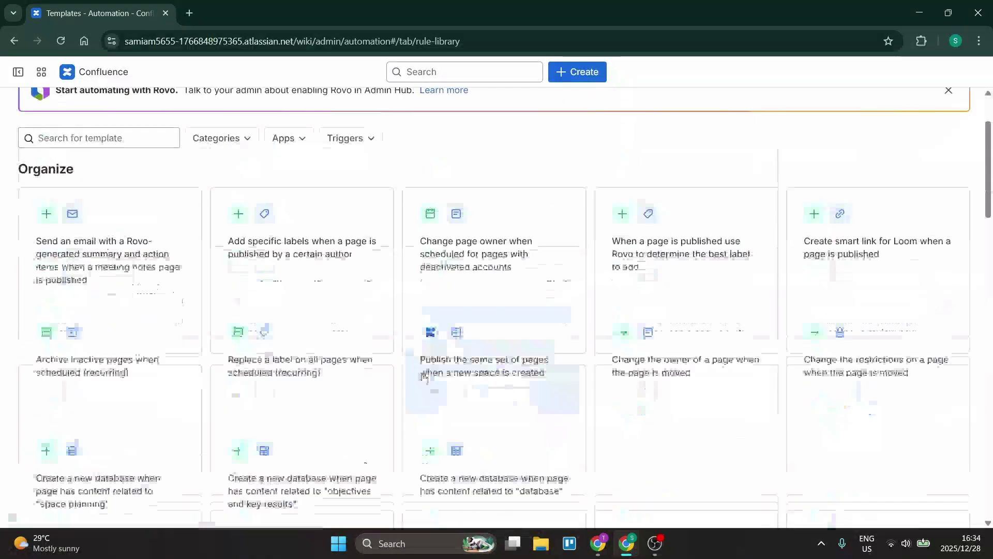
- Check the template category filter and filter the automation templates by the Confluence app
{"action": "left_click", "coordinate": [147, 238]}
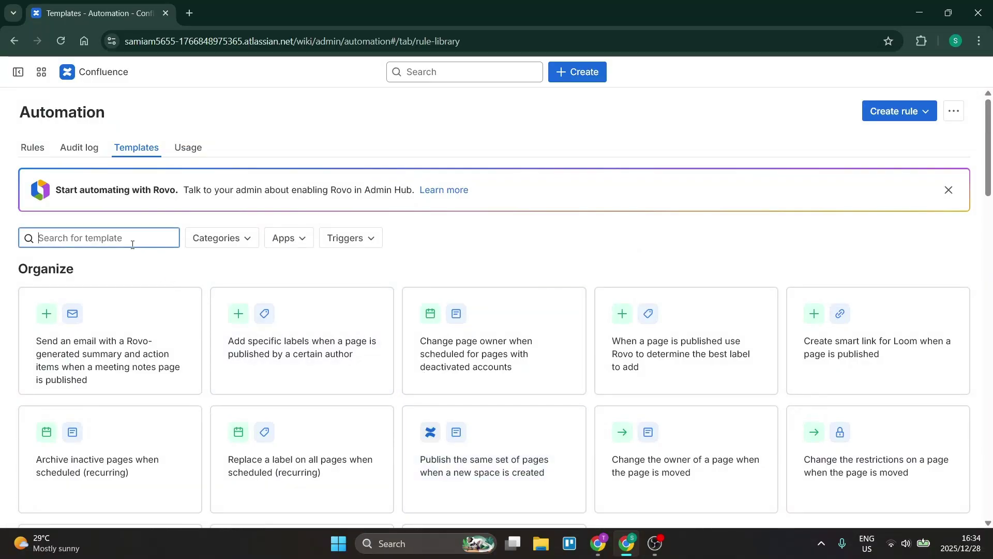
{"action": "left_click", "coordinate": [201, 239]}
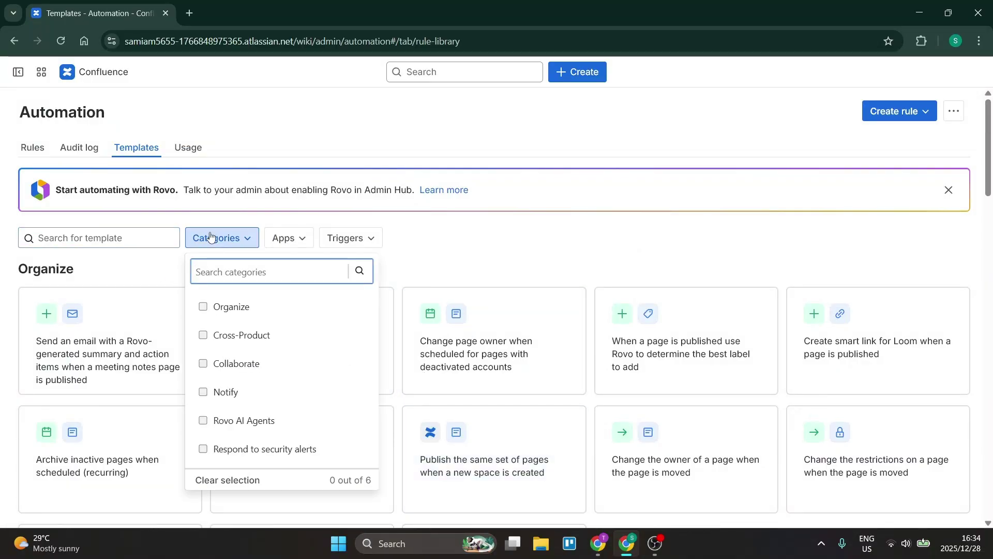
{"action": "left_click", "coordinate": [296, 238]}
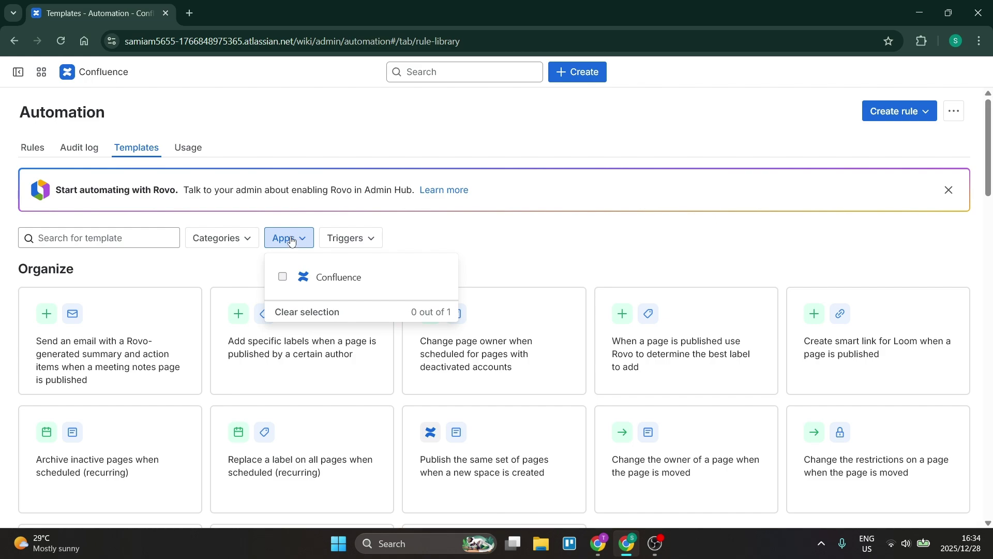
{"action": "left_click", "coordinate": [284, 278]}
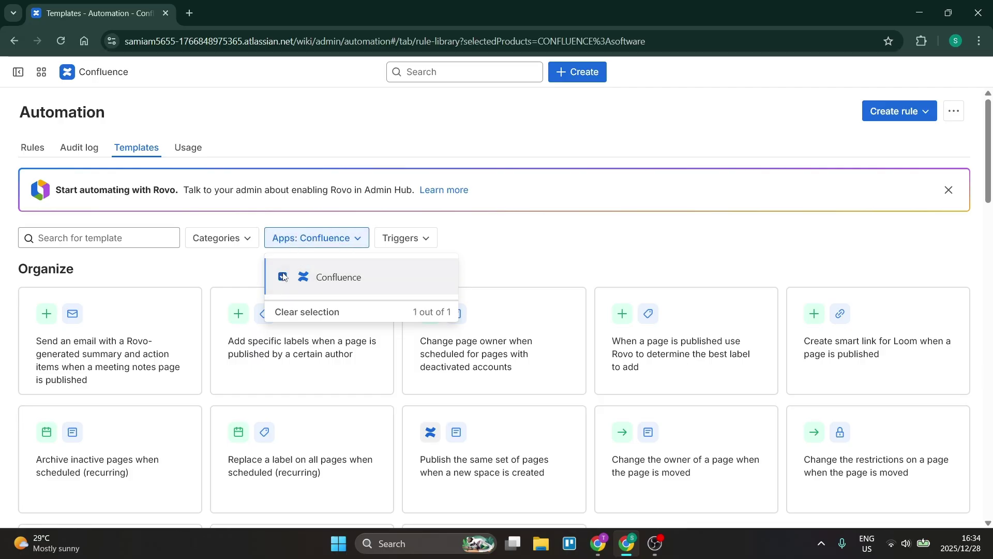
{"action": "left_click", "coordinate": [303, 238]}
- Look through the triggers available for filtering the templates, without selecting any
{"action": "left_click", "coordinate": [413, 239]}
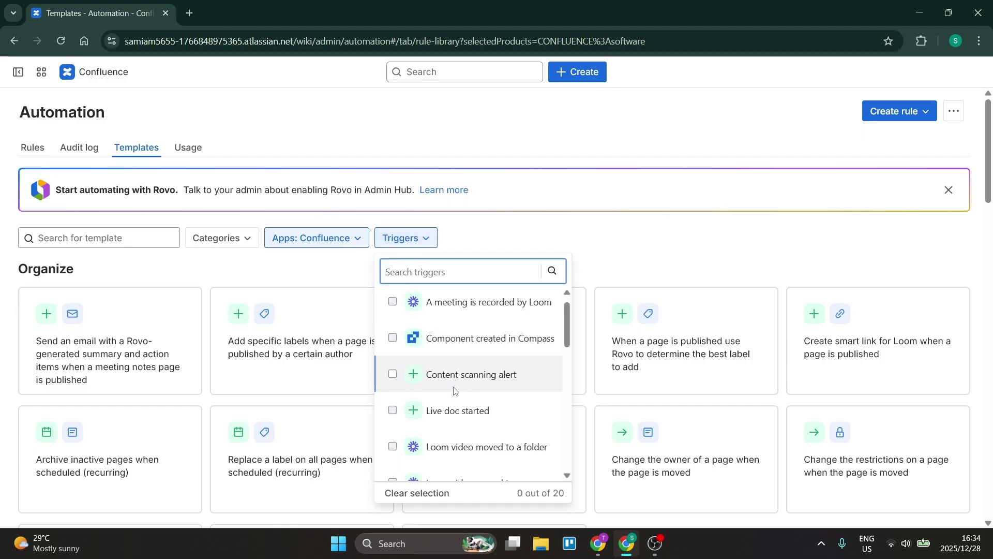
{"action": "scroll", "coordinate": [456, 407], "scroll_direction": "down", "scroll_amount": 4}
{"action": "scroll", "coordinate": [455, 407], "scroll_direction": "down", "scroll_amount": 5}
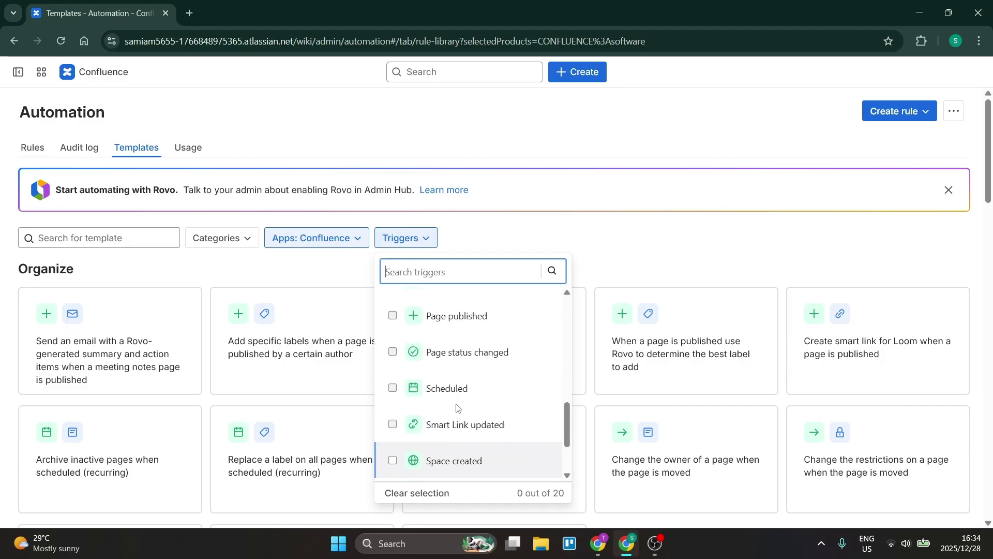
{"action": "scroll", "coordinate": [458, 401], "scroll_direction": "up", "scroll_amount": 5}
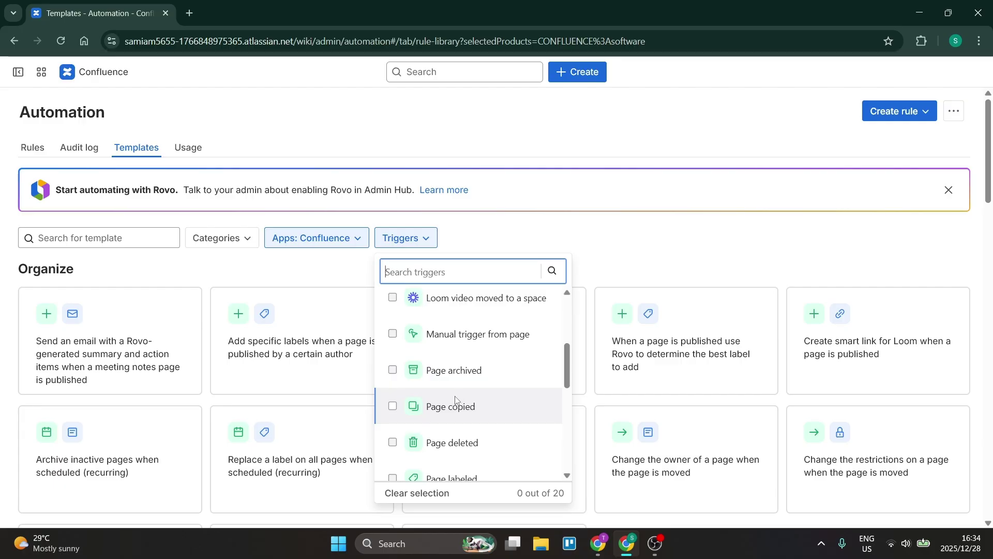
{"action": "left_click", "coordinate": [485, 230]}
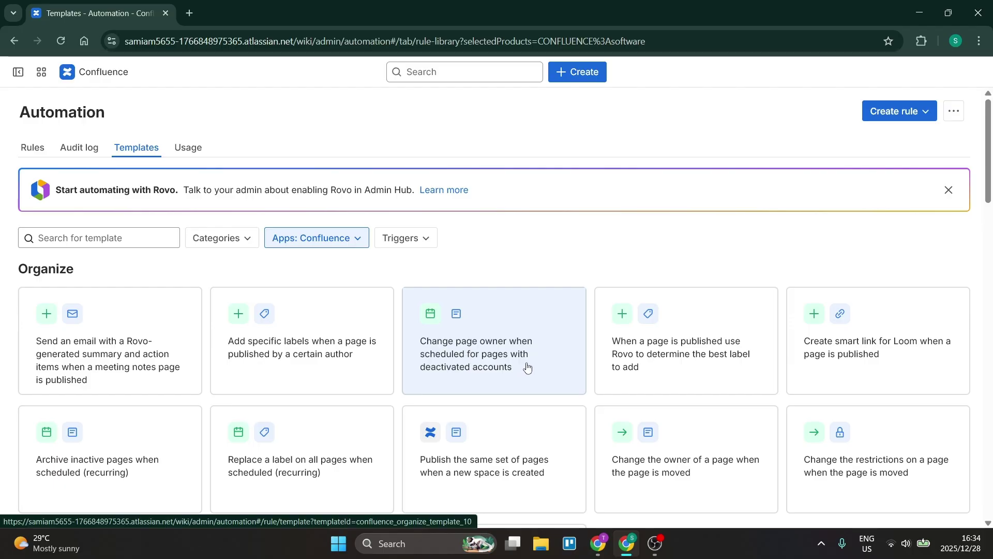
- Open the template "Change page owner when scheduled for pages with deactivated accounts" and view its branch rule settings
{"action": "left_click", "coordinate": [479, 377]}
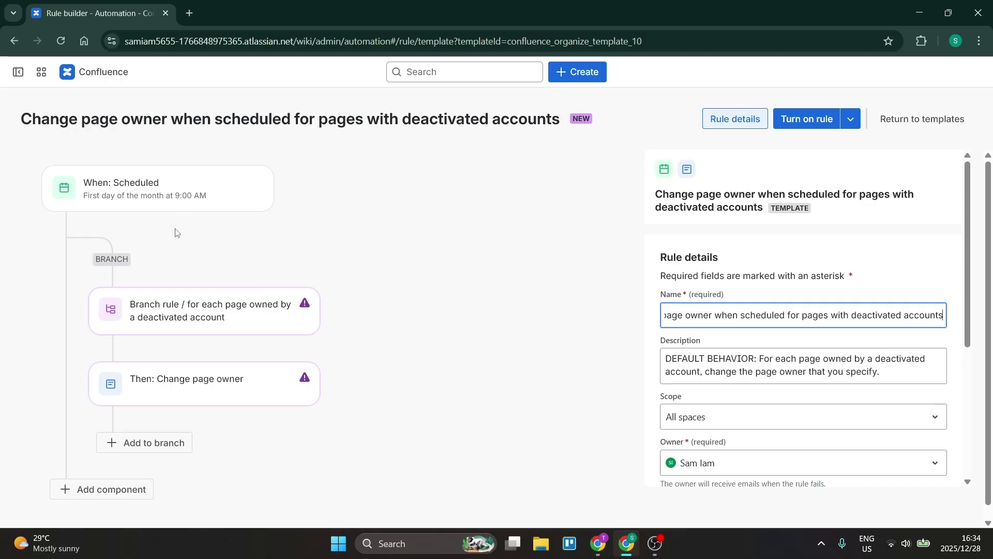
{"action": "scroll", "coordinate": [120, 341], "scroll_direction": "down", "scroll_amount": 1}
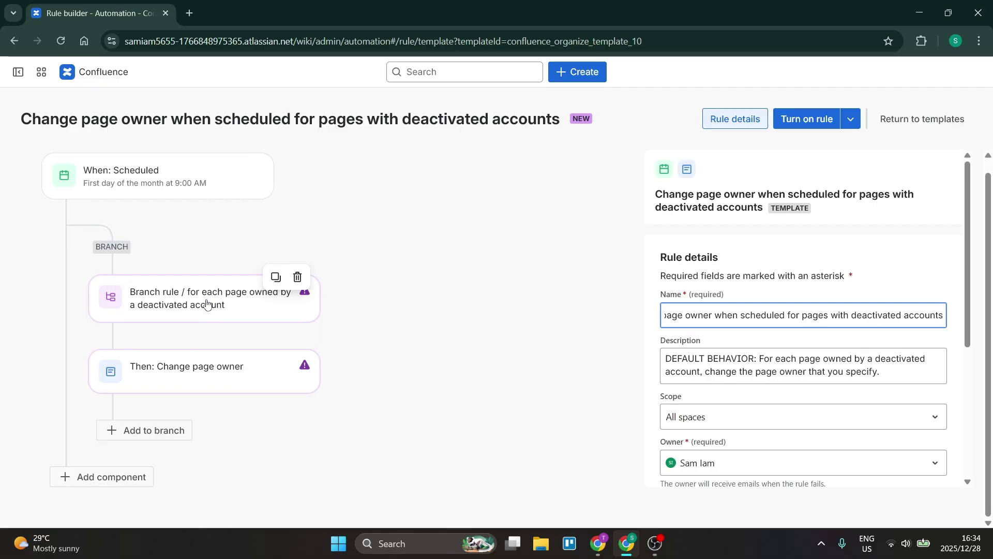
{"action": "left_click", "coordinate": [245, 304]}
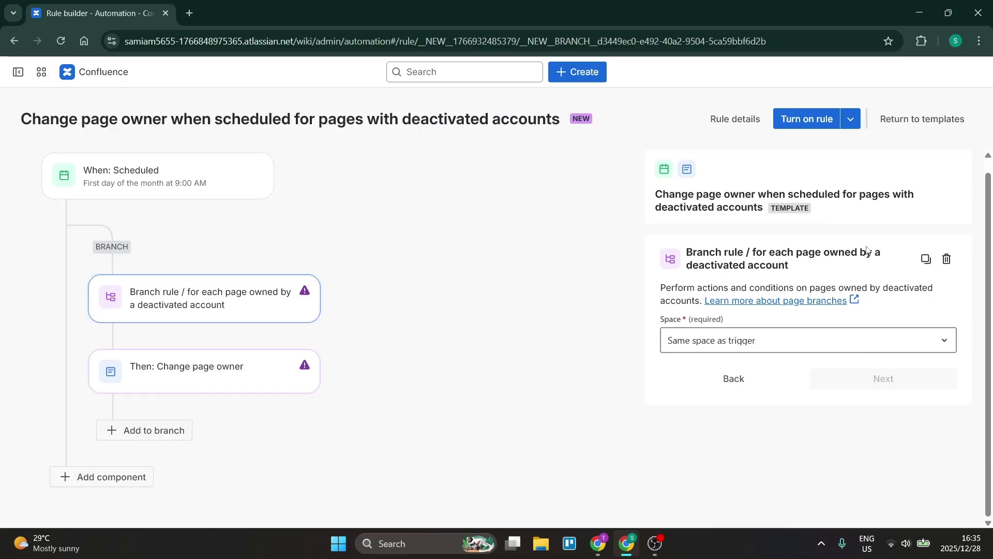
- Examine the Scheduled trigger's date, time, end date and occurrence settings
{"action": "left_click", "coordinate": [152, 190]}
{"action": "scroll", "coordinate": [798, 375], "scroll_direction": "down", "scroll_amount": 3}
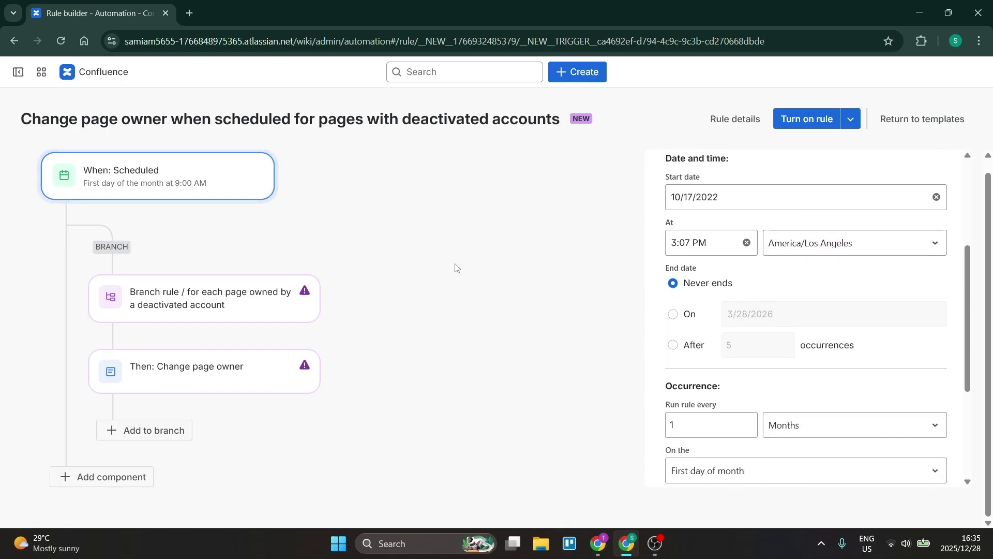
{"action": "scroll", "coordinate": [804, 321], "scroll_direction": "down", "scroll_amount": 3}
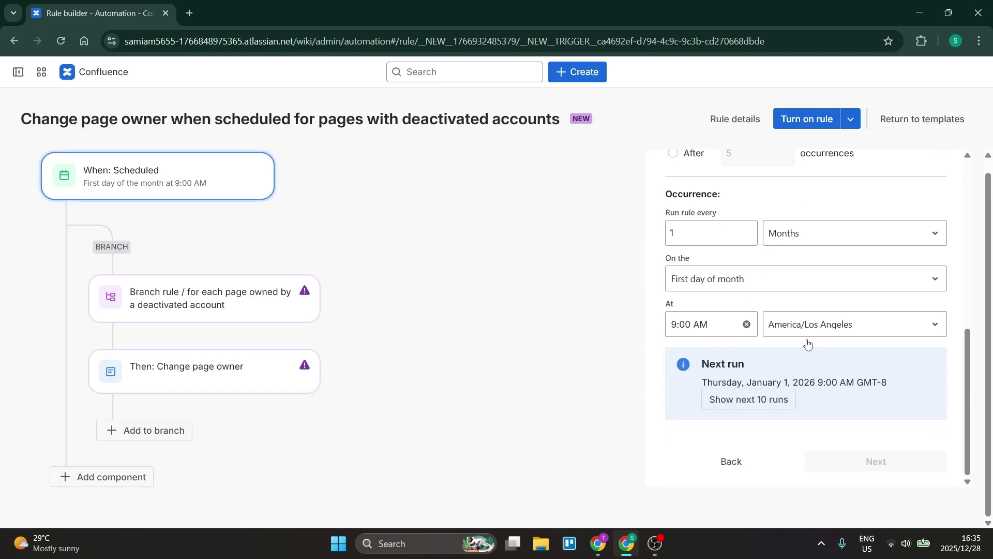
{"action": "scroll", "coordinate": [807, 343], "scroll_direction": "up", "scroll_amount": 8}
{"action": "scroll", "coordinate": [765, 243], "scroll_direction": "down", "scroll_amount": 8}
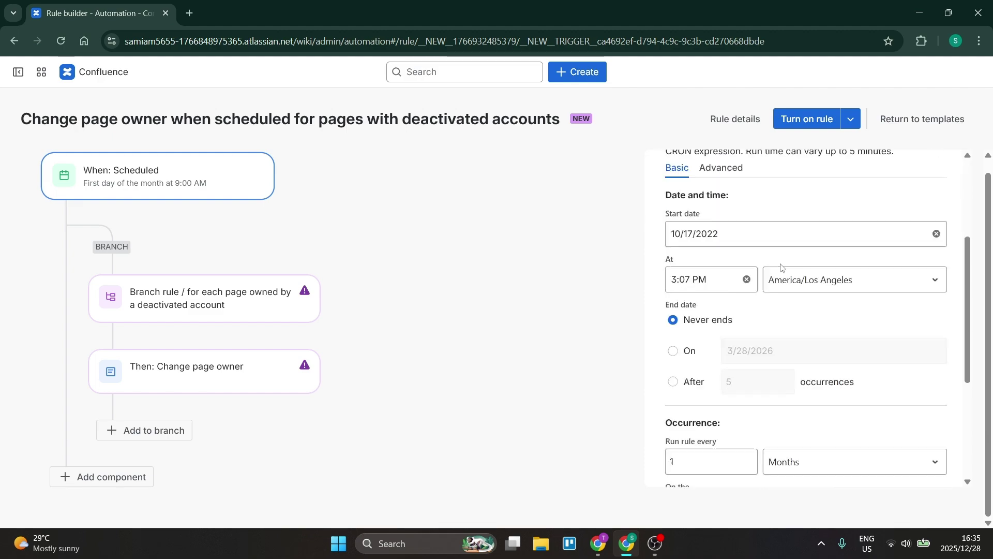
{"action": "scroll", "coordinate": [777, 342], "scroll_direction": "up", "scroll_amount": 8}
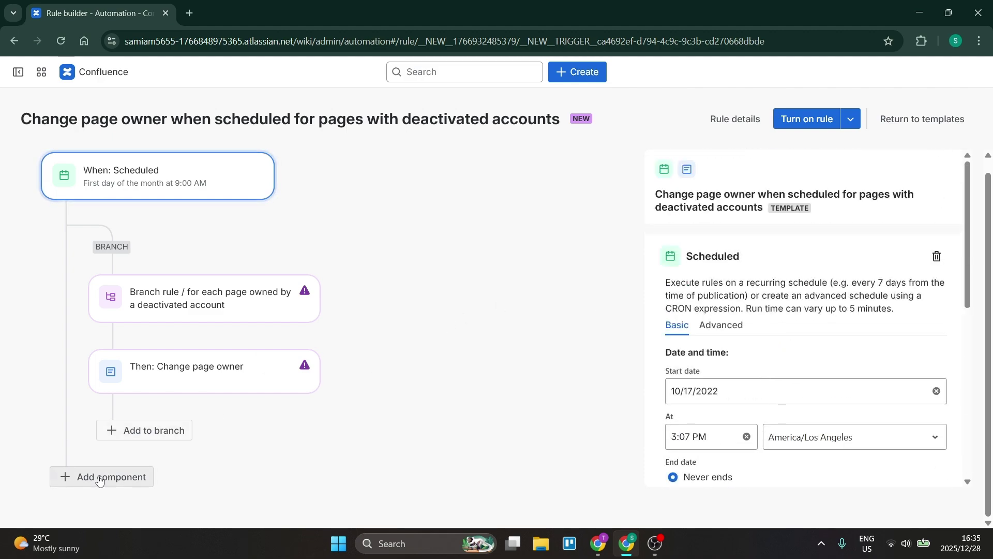
- Add a Use Rovo Agent action as a new component at the end of the rule and delete it again
{"action": "left_click", "coordinate": [67, 475]}
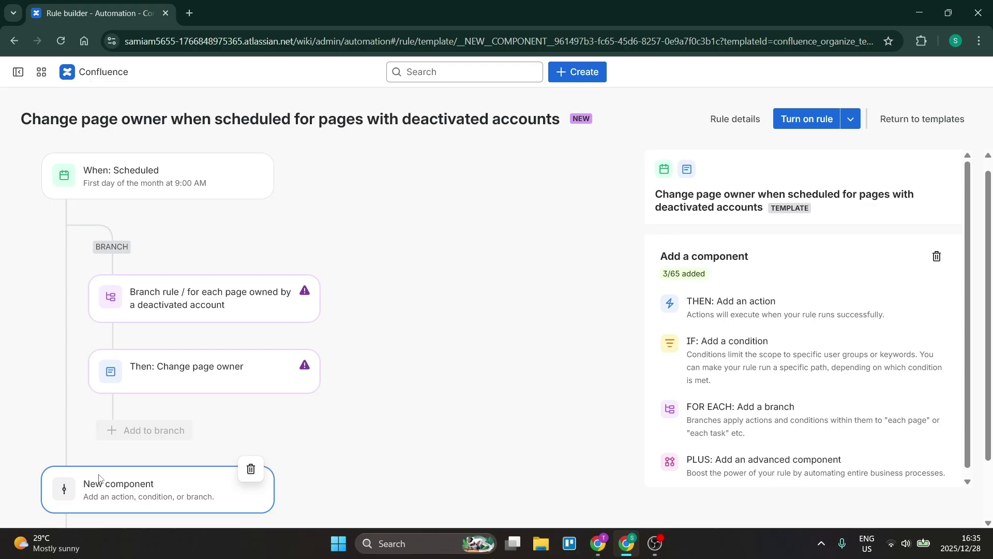
{"action": "left_click", "coordinate": [759, 309]}
{"action": "left_click", "coordinate": [627, 382]}
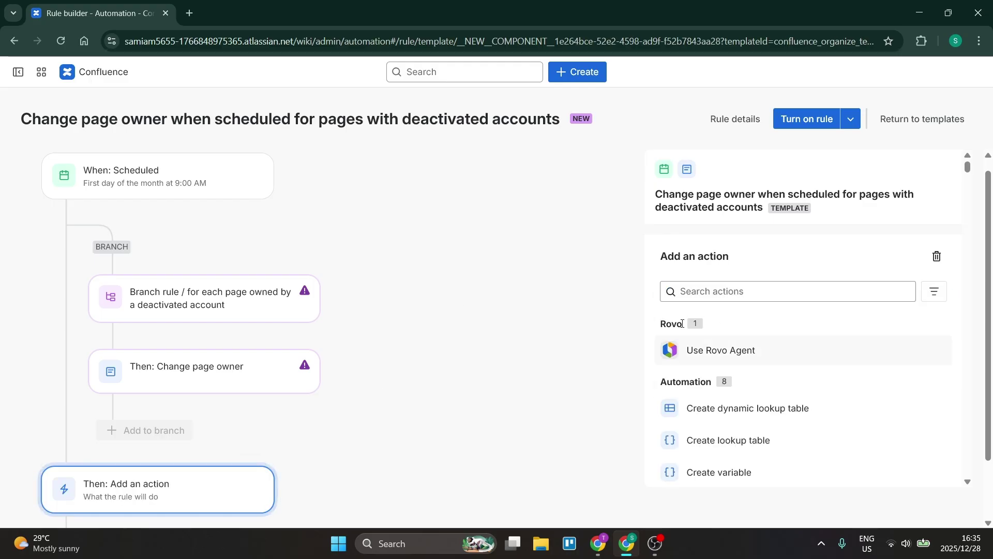
{"action": "left_click", "coordinate": [705, 350]}
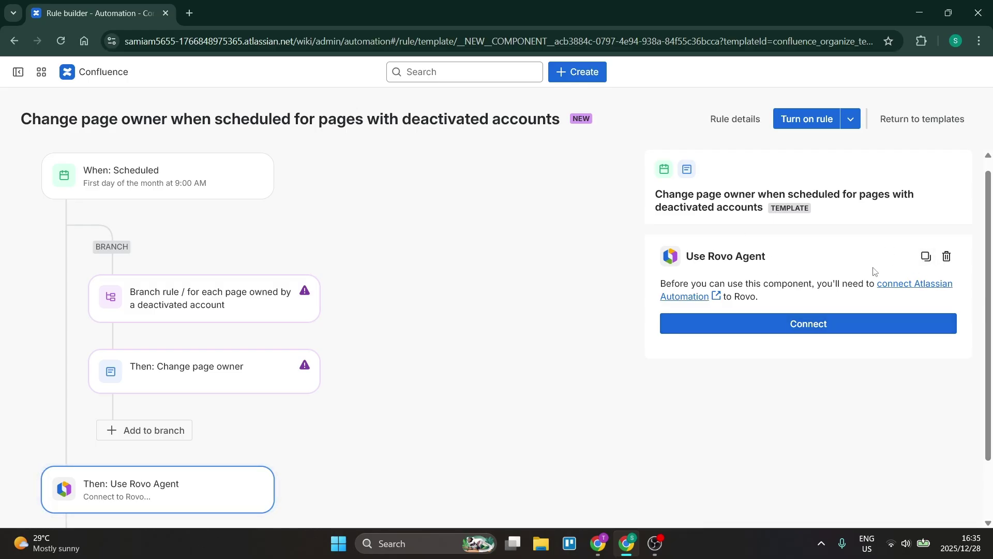
{"action": "left_click", "coordinate": [947, 256]}
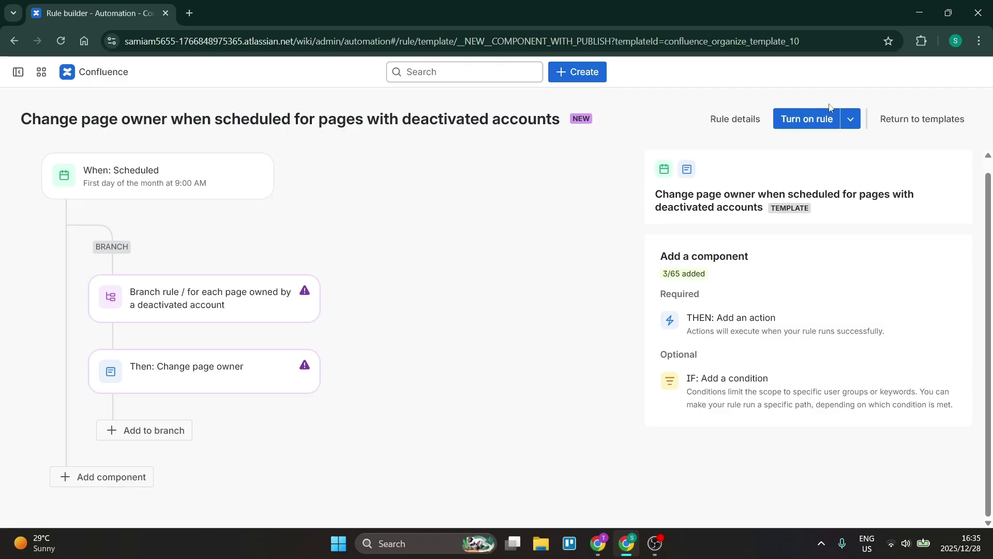
- Check the rule's save and validate options and try to turn on the rule
{"action": "left_click", "coordinate": [849, 120]}
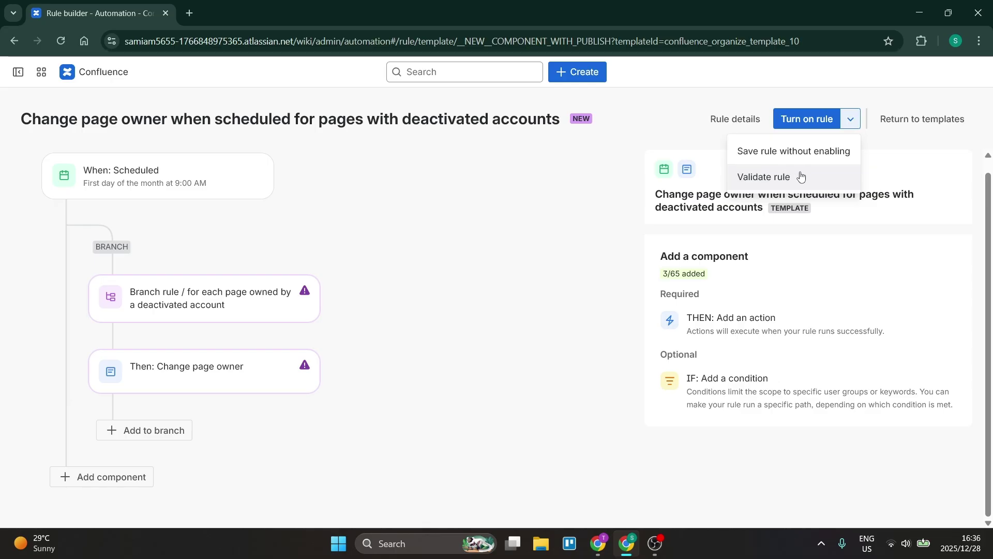
{"action": "left_click", "coordinate": [850, 120]}
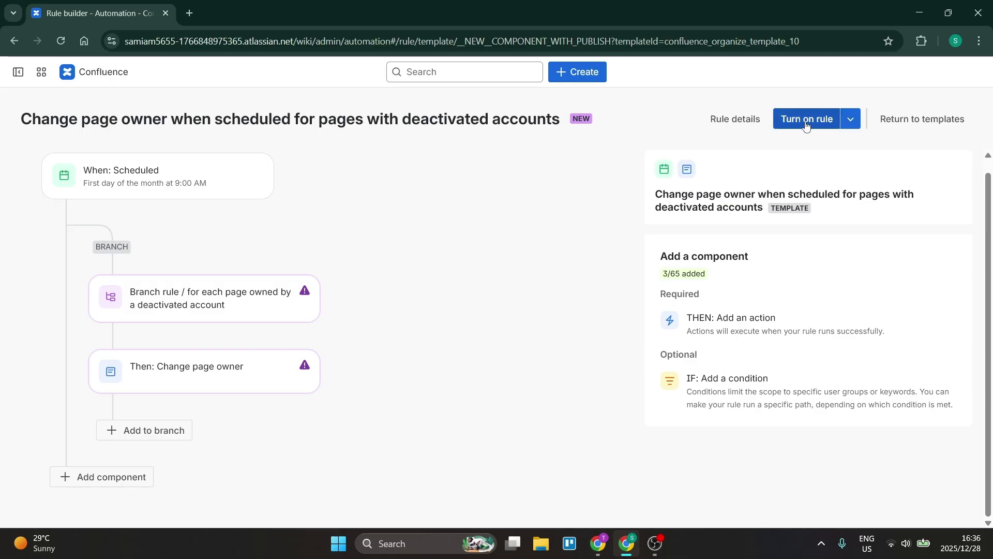
{"action": "left_click", "coordinate": [806, 124]}
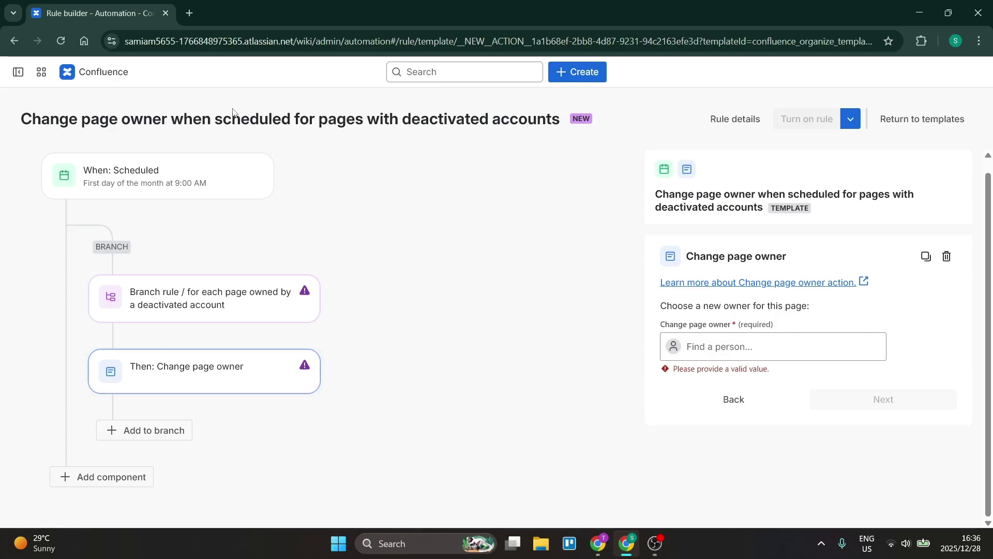
- Leave the template rule unsaved and go back to the automation template library
{"action": "left_click", "coordinate": [13, 41]}
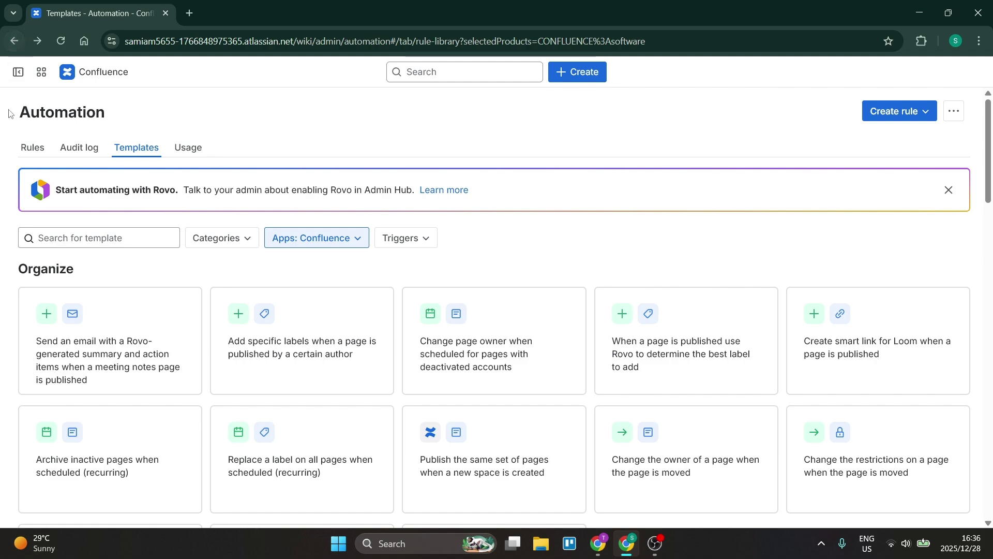
{"action": "left_click", "coordinate": [32, 149]}
{"action": "left_click", "coordinate": [136, 148]}
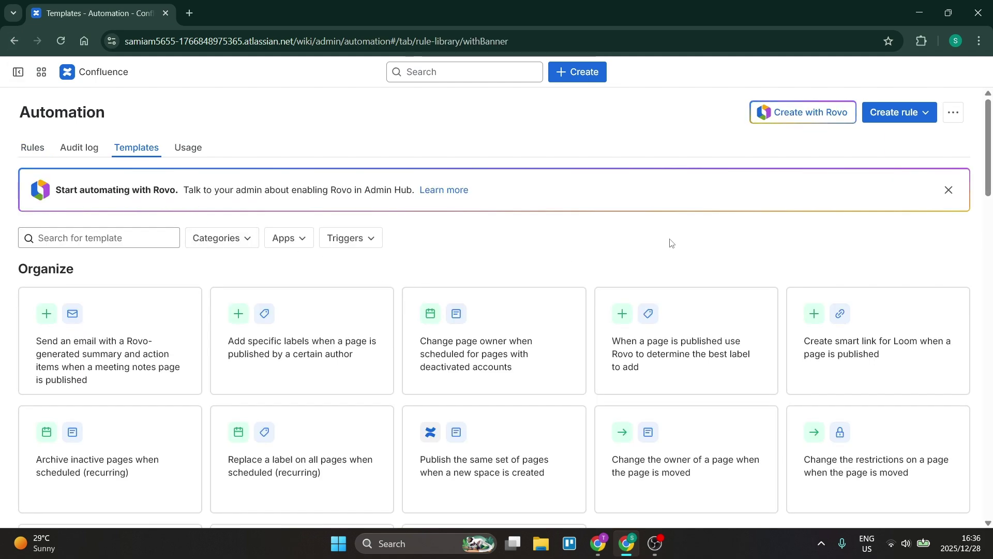
- Start a new automation rule from scratch, skip the introductory tour, and check the rule's save options
{"action": "left_click", "coordinate": [895, 112]}
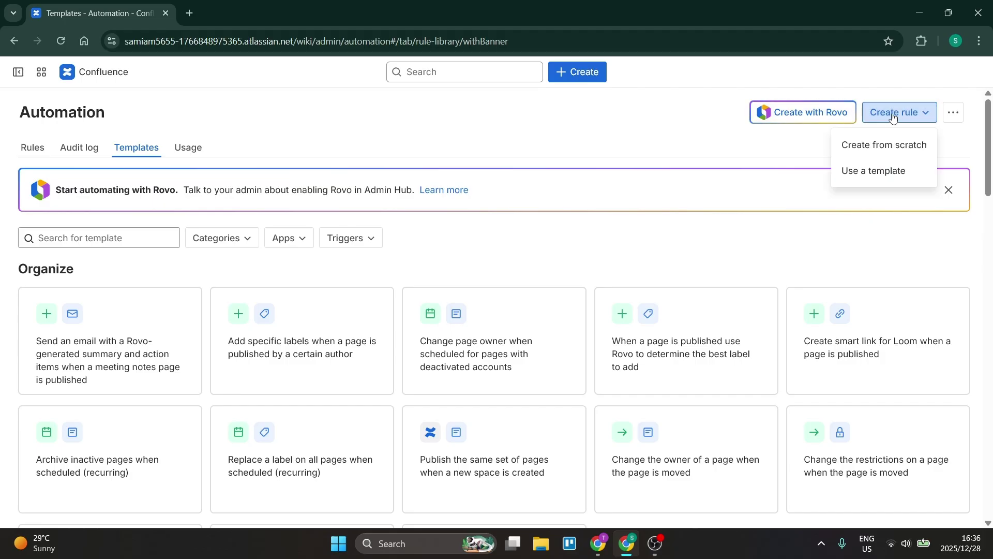
{"action": "left_click", "coordinate": [879, 148]}
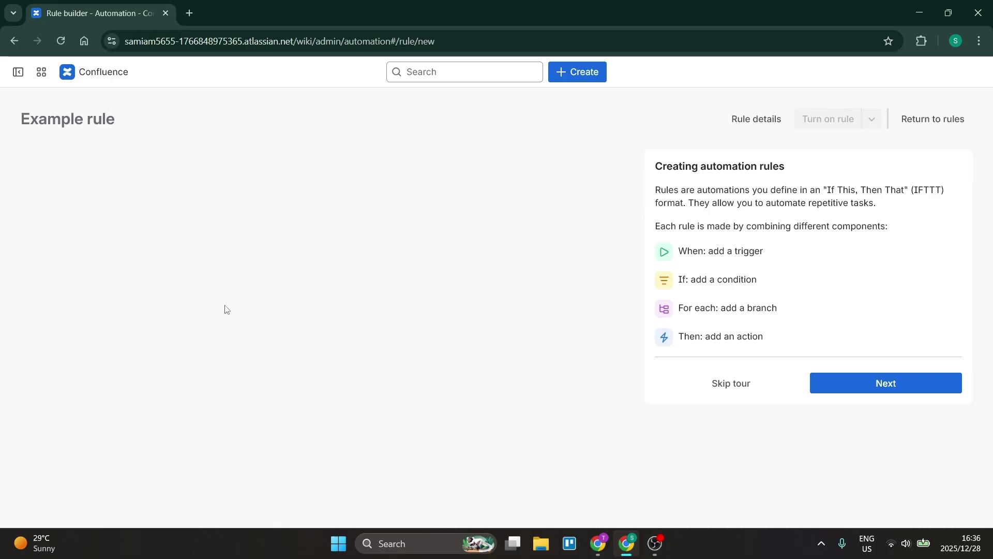
{"action": "left_click", "coordinate": [686, 392]}
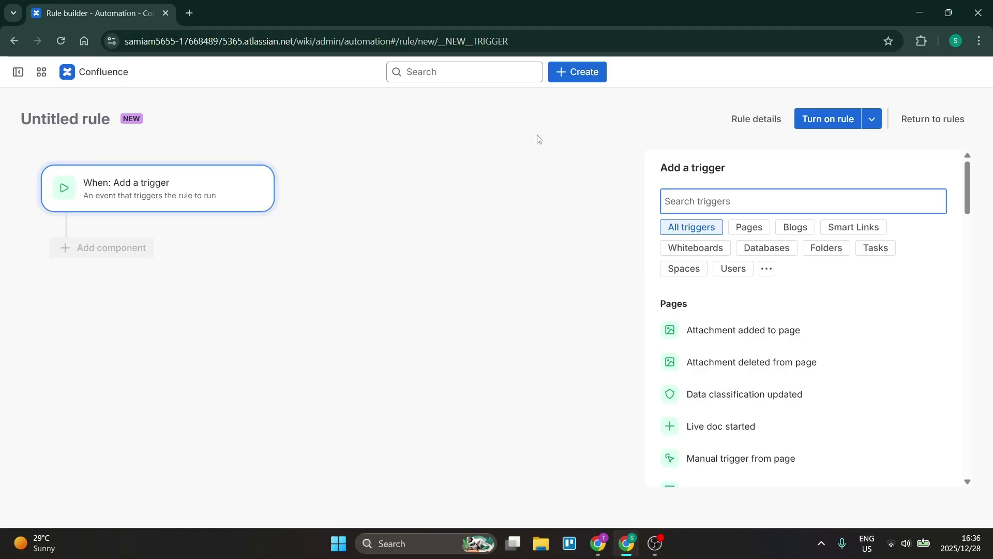
{"action": "left_click", "coordinate": [871, 119]}
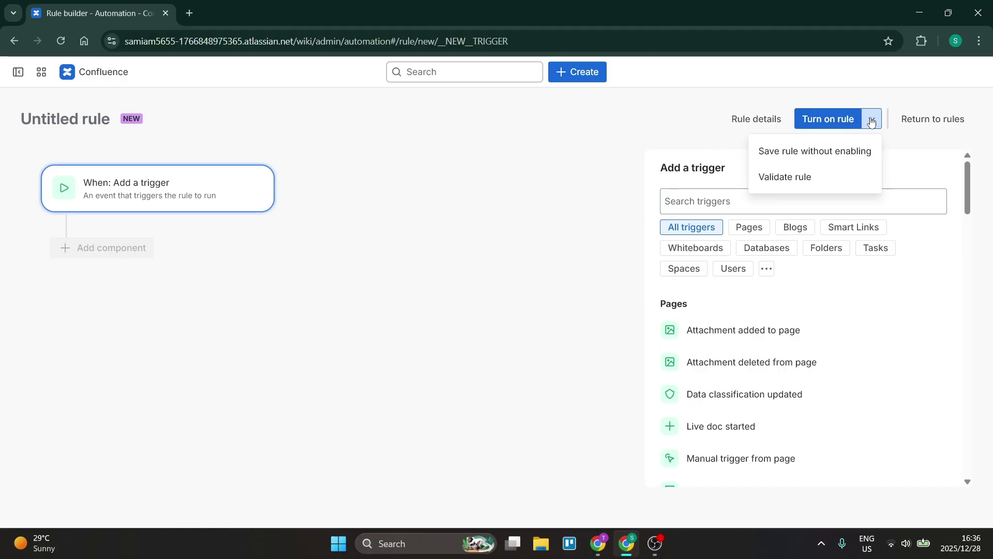
{"action": "left_click", "coordinate": [871, 120]}
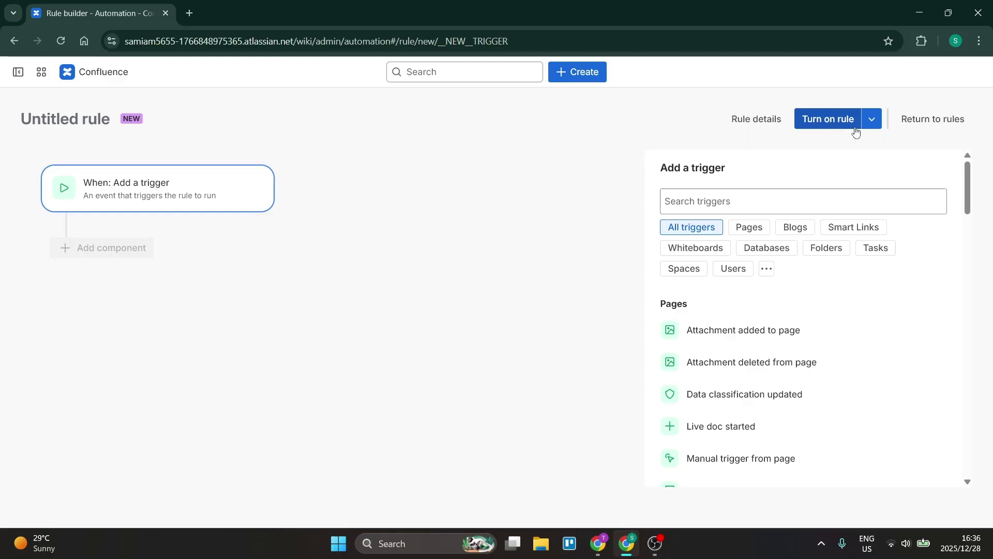